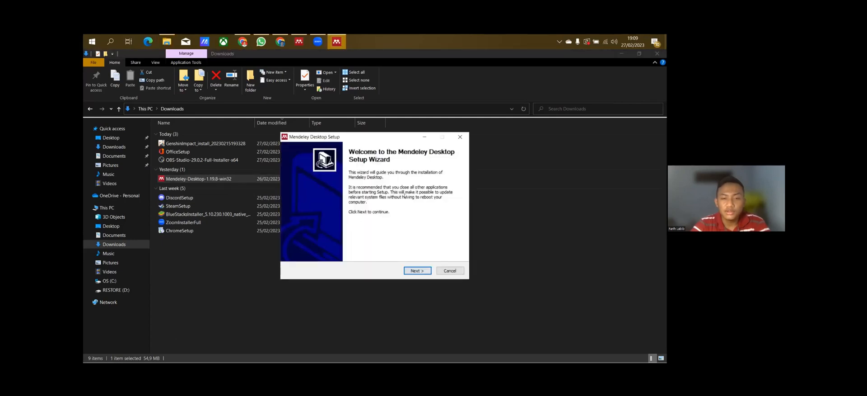
left_click(410, 270)
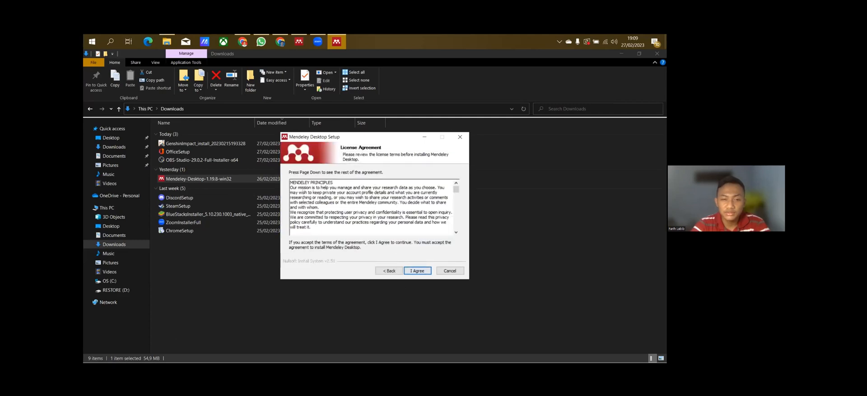
left_click(416, 270)
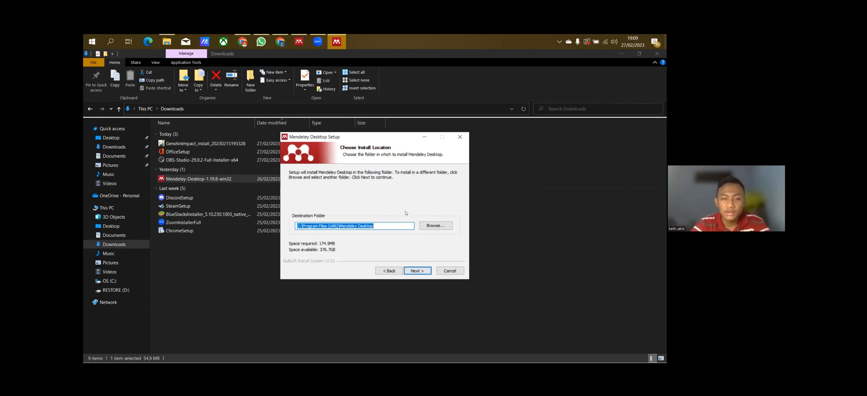
left_click(377, 225)
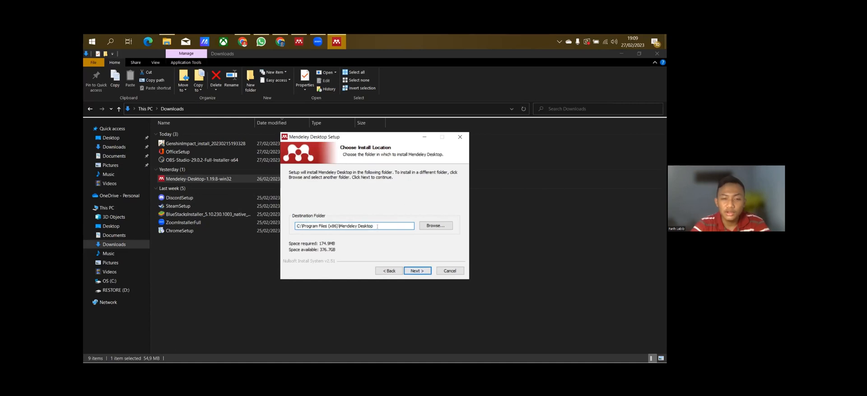
left_click(416, 272)
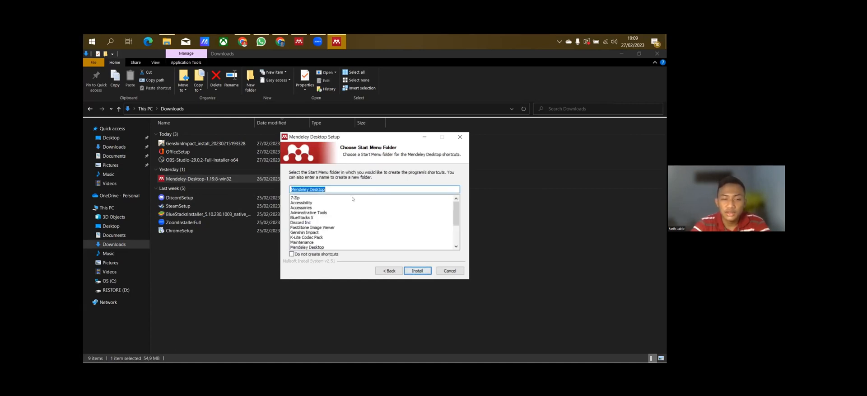
left_click(327, 186)
mouse_move(455, 211)
left_mouse_down()
mouse_move(456, 233)
mouse_move(456, 210)
left_mouse_up()
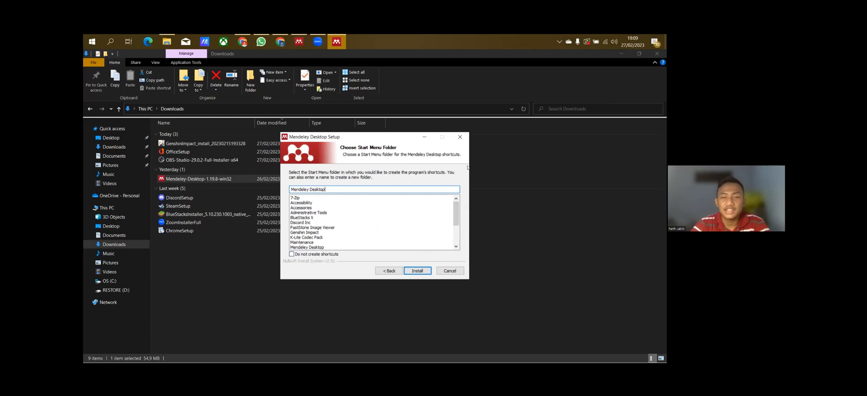
left_click(459, 137)
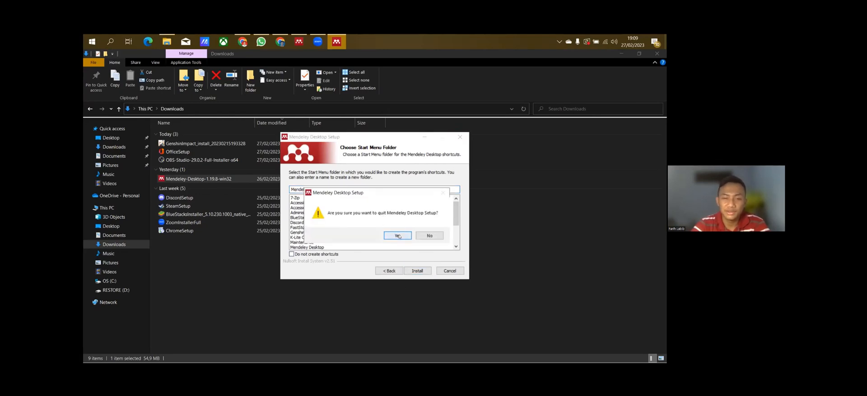
left_click(397, 236)
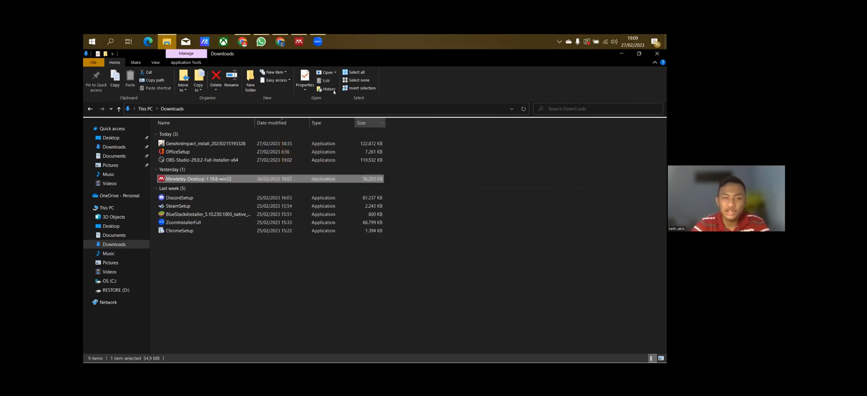
Switch to Mendeley Desktop and uninstall its MS Word plugin
left_click(302, 41)
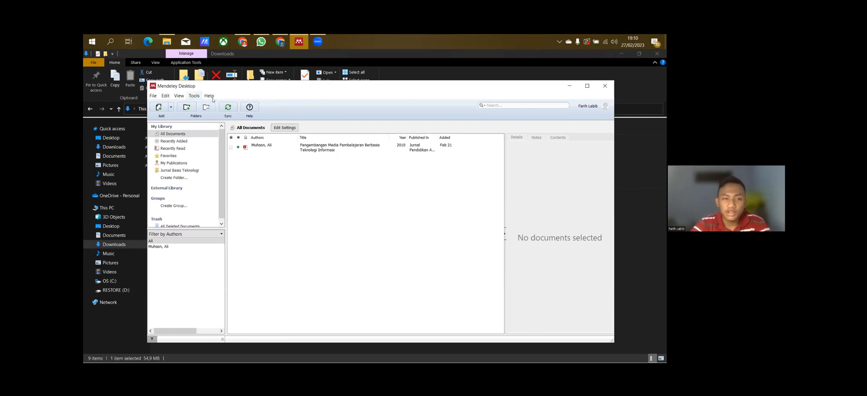
left_click(195, 96)
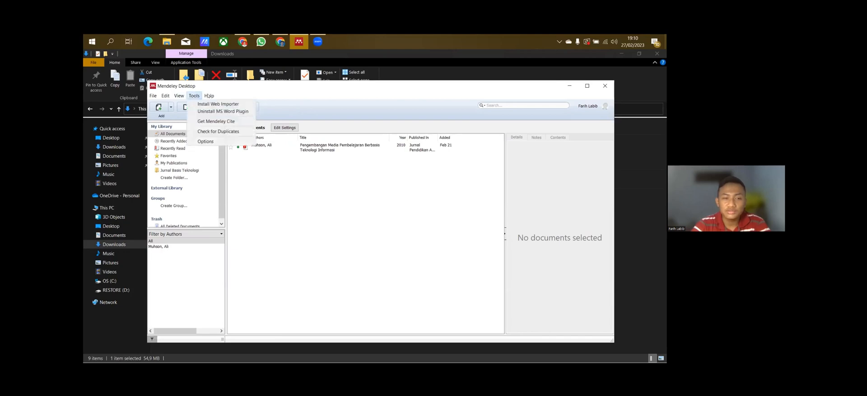
left_click(197, 106)
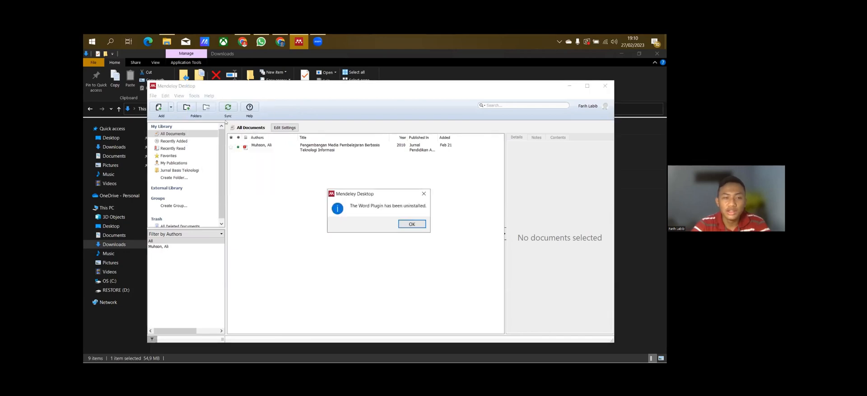
left_click(403, 223)
Install the MS Word plugin from Mendeley Desktop
left_click(194, 96)
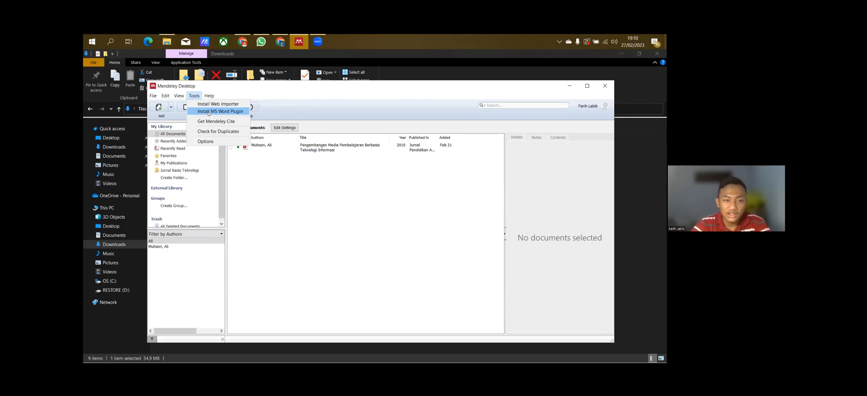
left_click(208, 113)
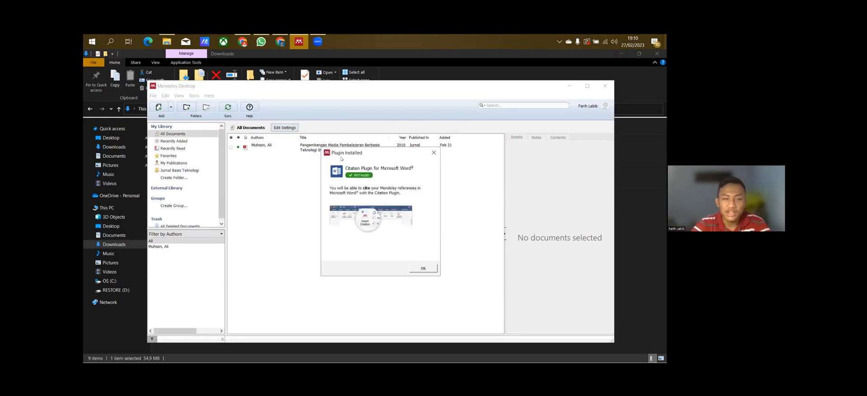
left_click(423, 268)
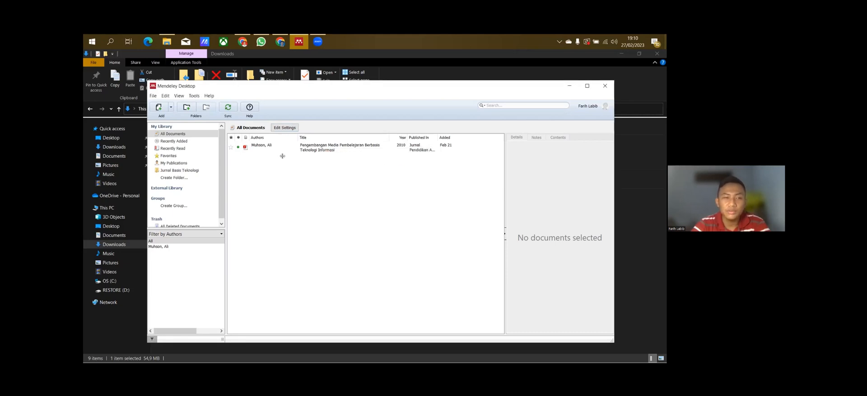
Start Word with a blank document, dismiss the activation wizard and show the reference tools
key("super")
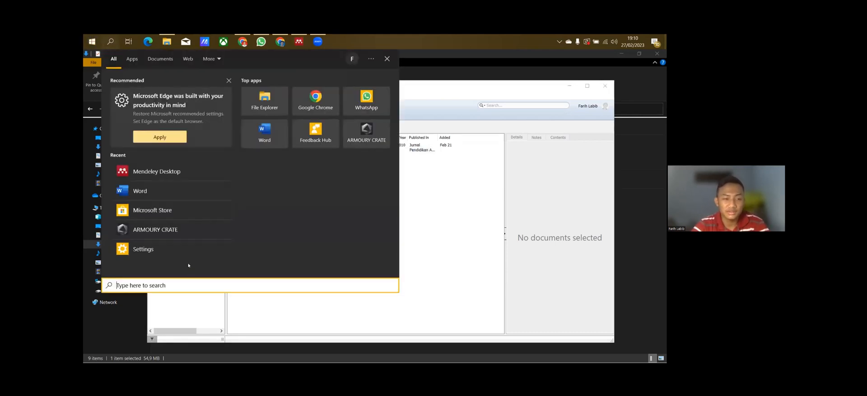
left_click(265, 133)
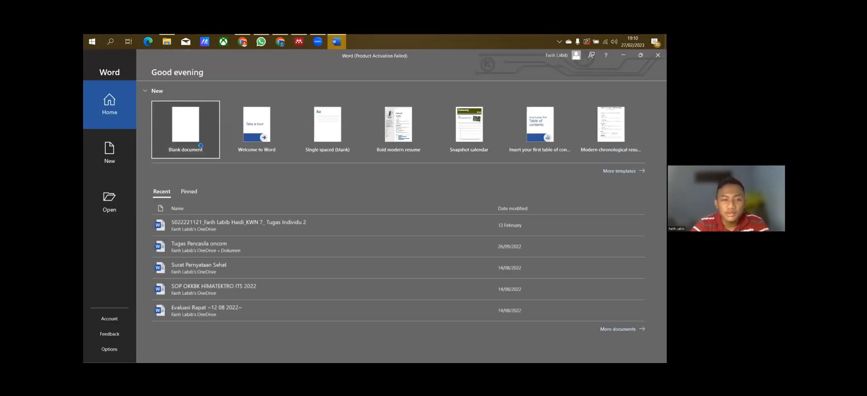
left_click(200, 145)
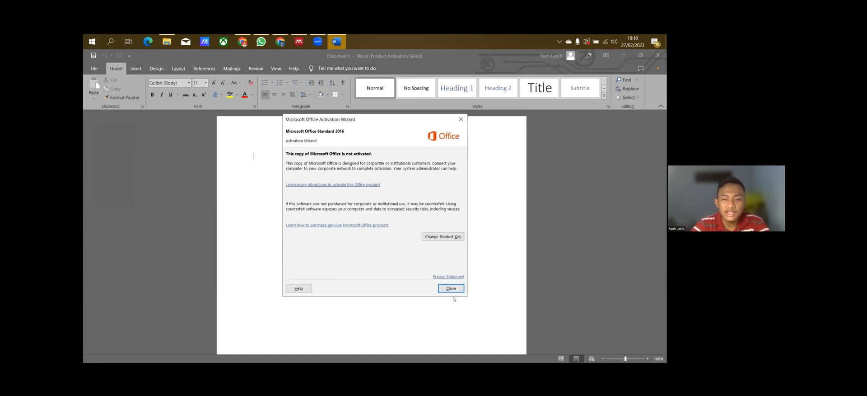
left_click(451, 288)
left_click(210, 68)
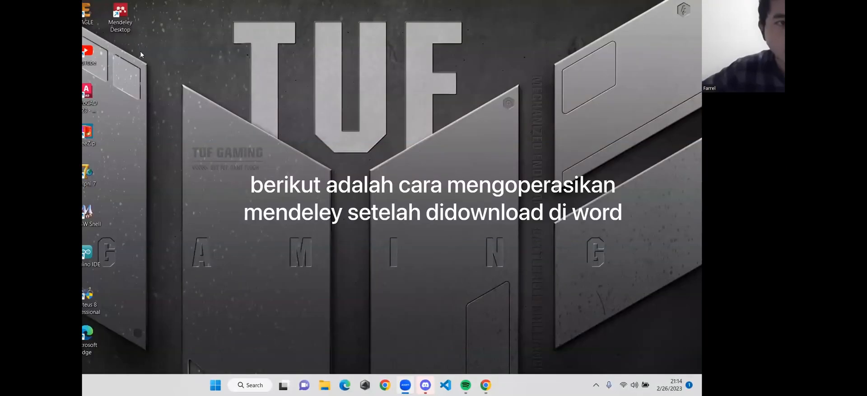
Open Mendeley Desktop from the desktop and add the admin-journal-manager article file from the Bahasa Indonesia folder to the library
left_click(121, 25)
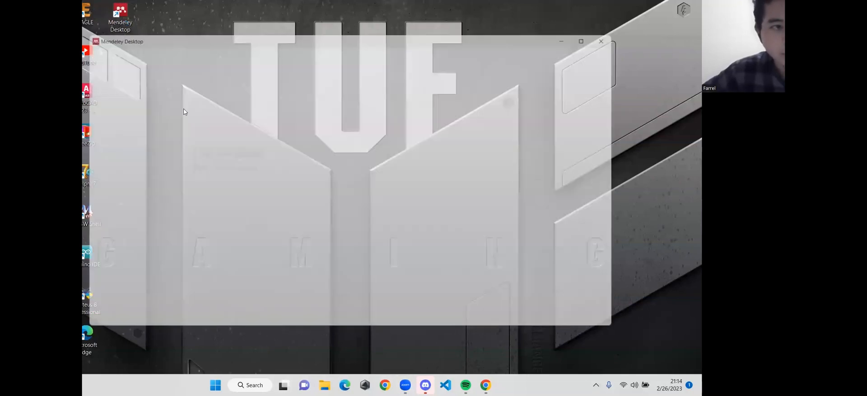
key("alt+f")
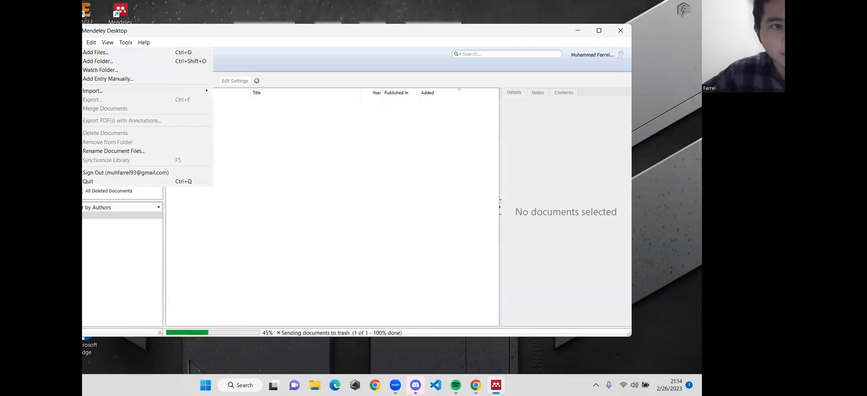
key("Down")
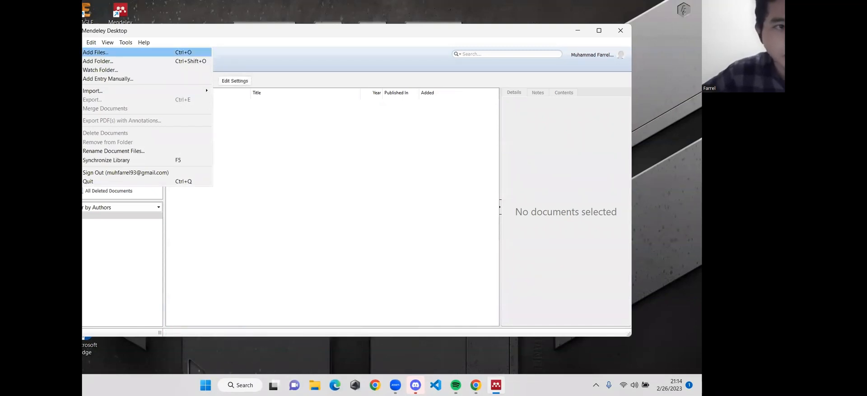
left_click(87, 53)
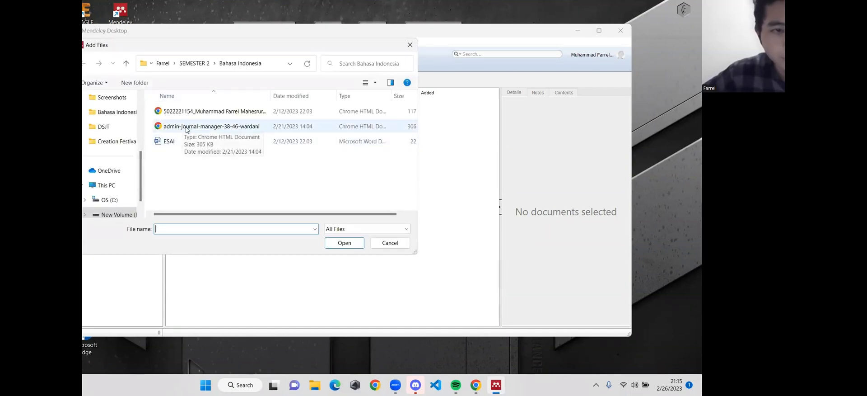
double_click(270, 126)
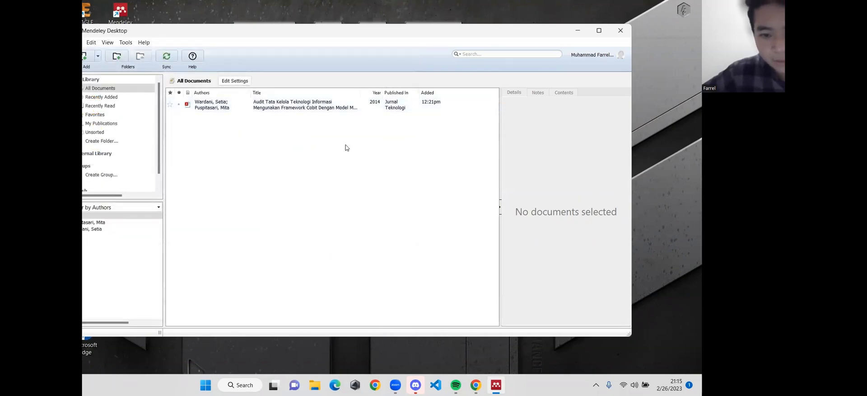
Switch to Word and create a new blank document
left_click(205, 385)
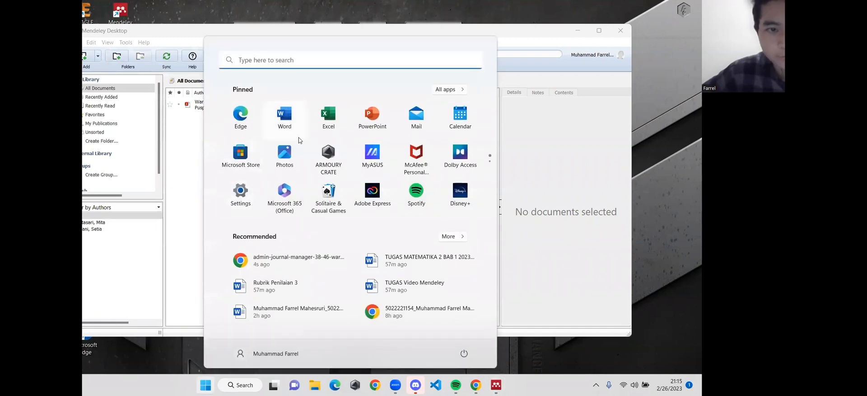
left_click(285, 115)
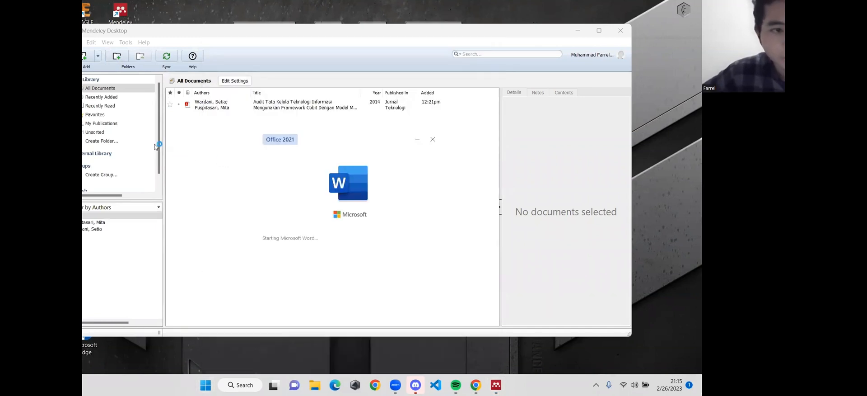
left_click(158, 144)
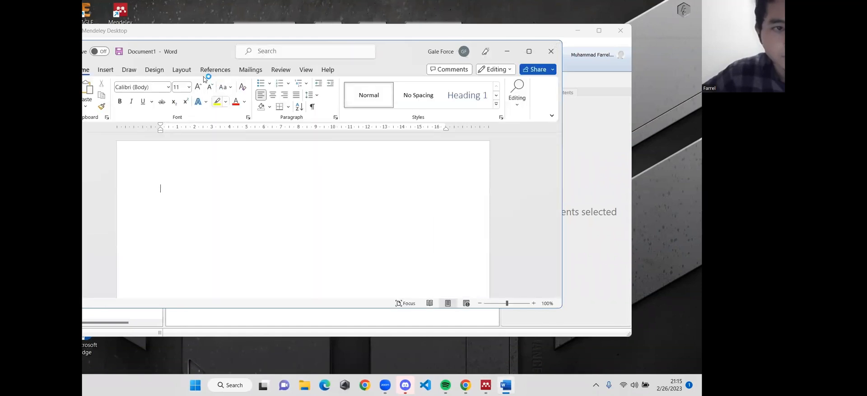
Start a Mendeley citation in the Word document and open the article "Audit Tata Kelola Teknologi Informasi" from the Mendeley library
left_click(215, 70)
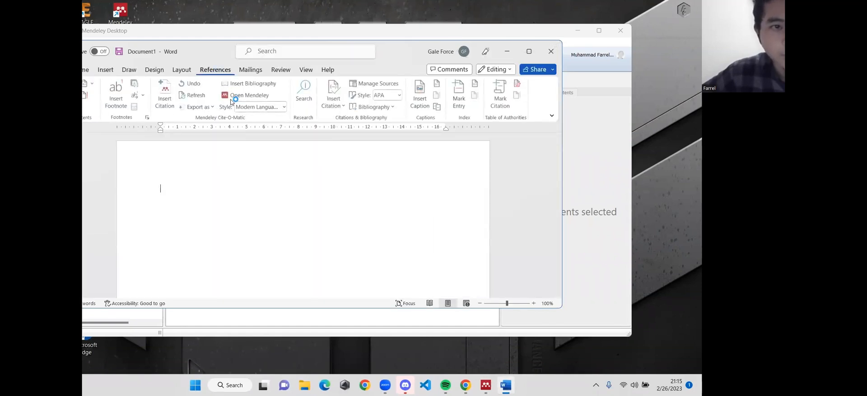
left_click(166, 97)
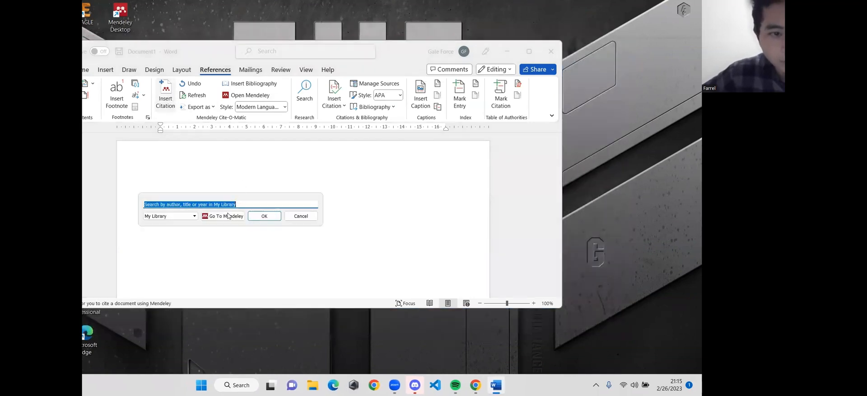
left_click(227, 216)
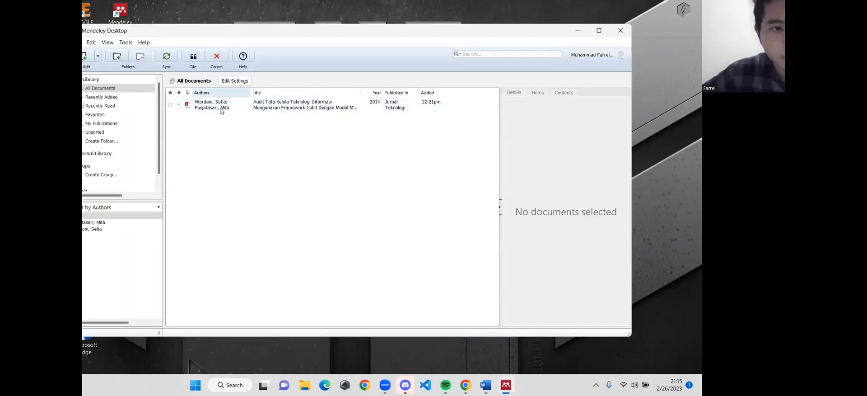
left_click(222, 108)
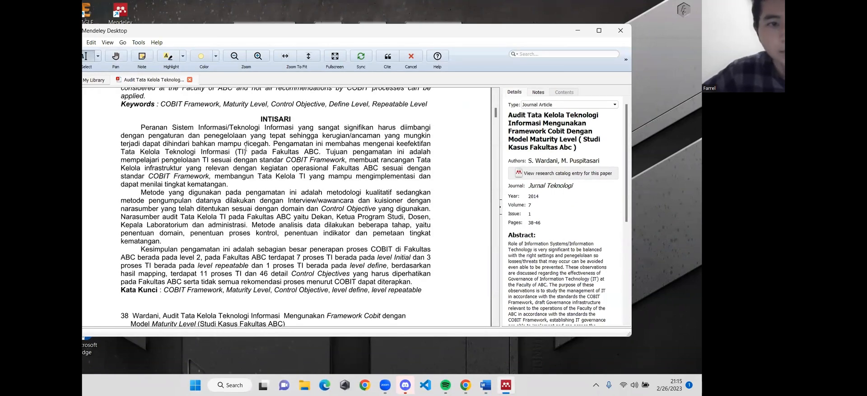
Copy the first sentence of the article's INTISARI section into the Word document and insert a Mendeley citation of the article after it
left_click_drag(141, 128, 271, 146)
key("ctrl+c")
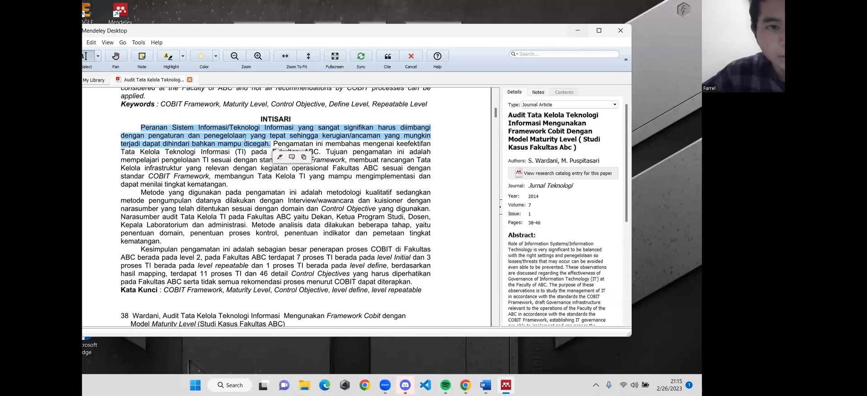
key("alt+Tab")
key("ctrl+v")
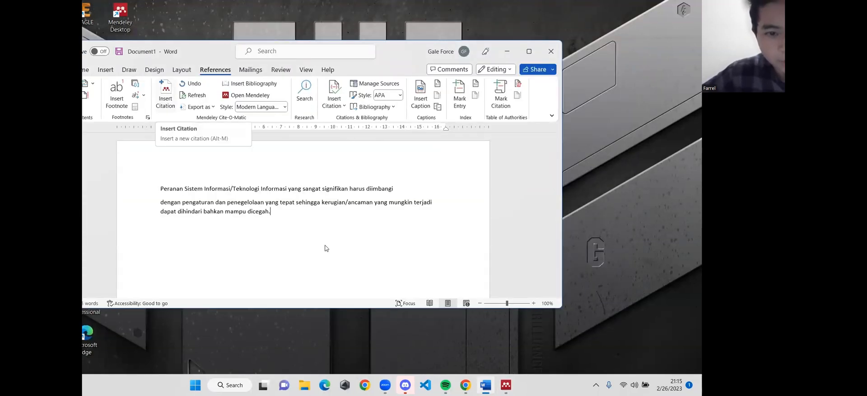
key("alt+m")
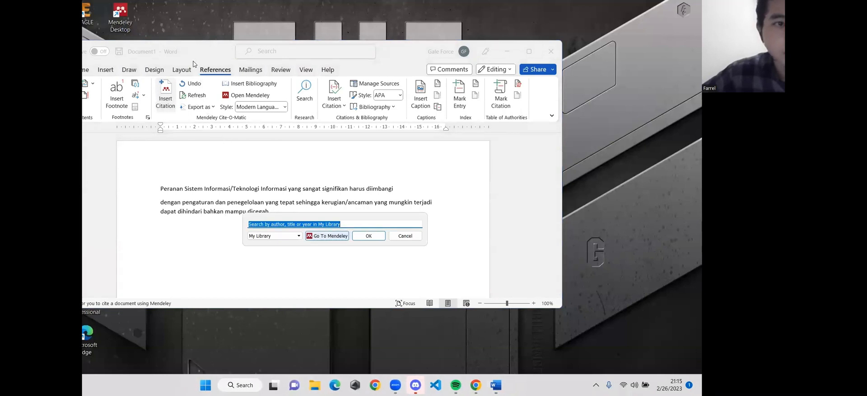
key("Return")
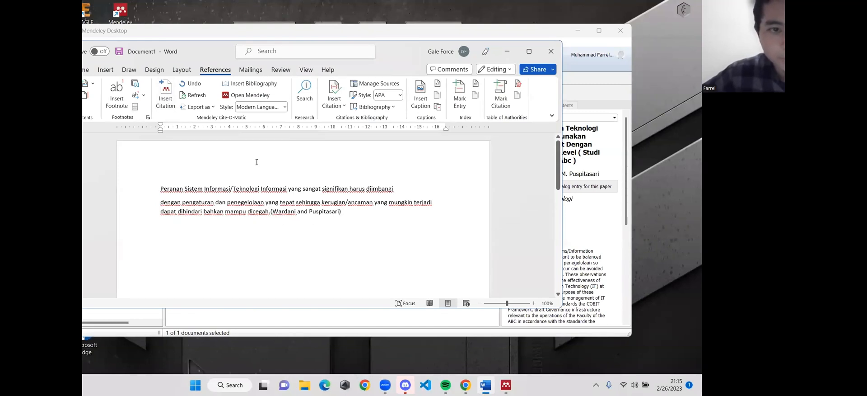
Set the Mendeley citation style to American Psychological Association 7th edition and insert the bibliography directly after the citation
left_click(246, 109)
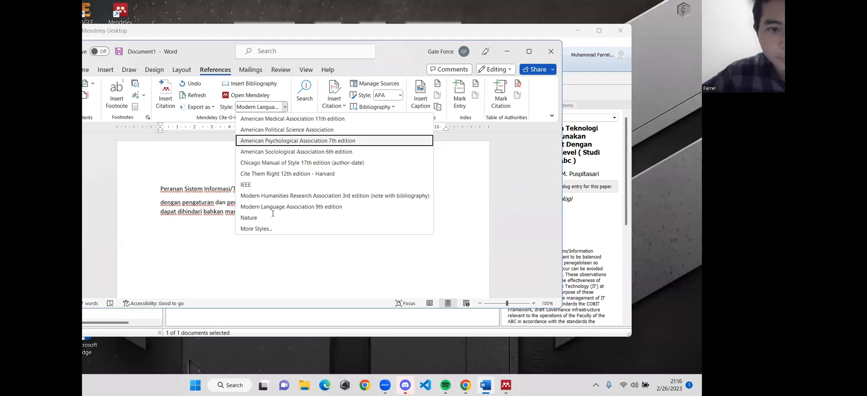
key("Return")
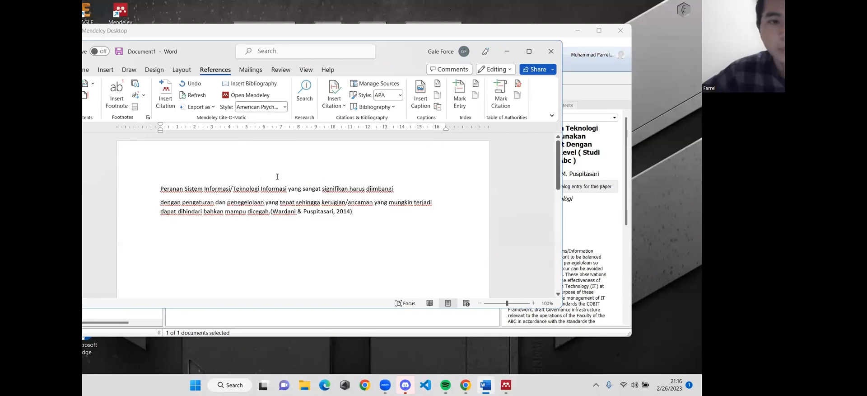
left_click(239, 83)
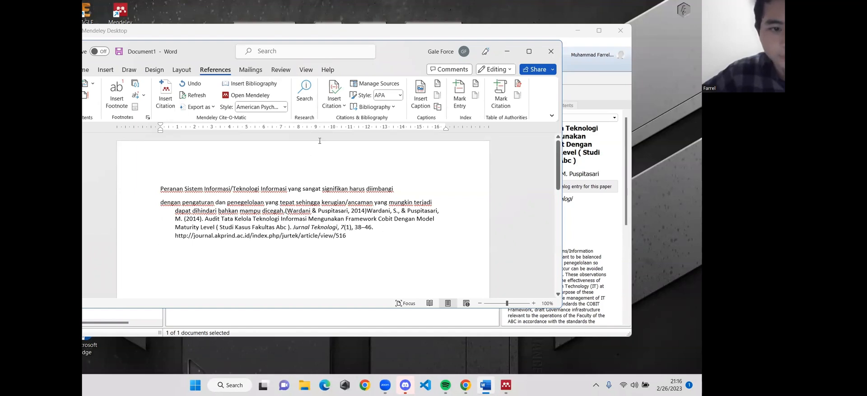
left_click(392, 12)
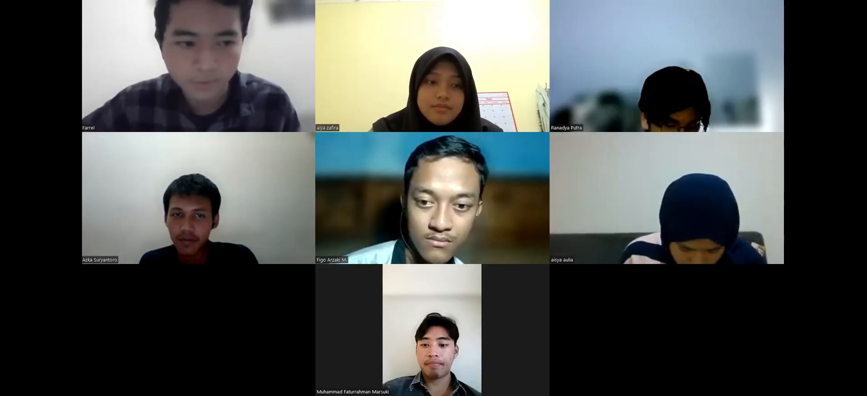